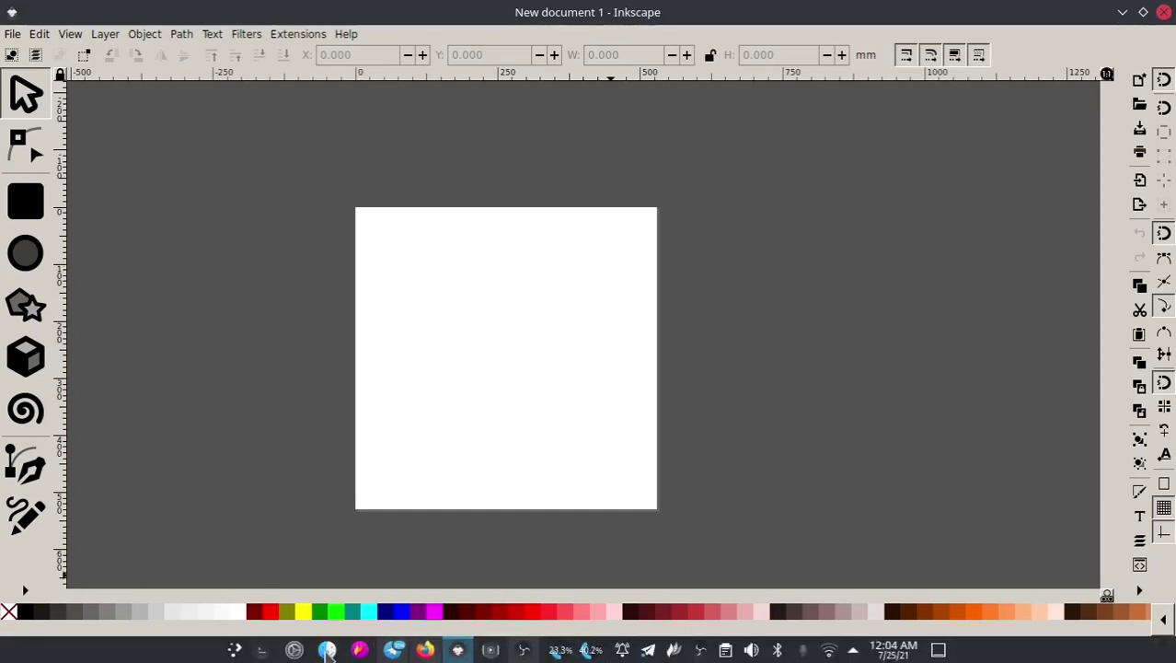
Switch from Inkscape to the Dolphin file manager, which shows the Downloads folder
left_click(328, 650)
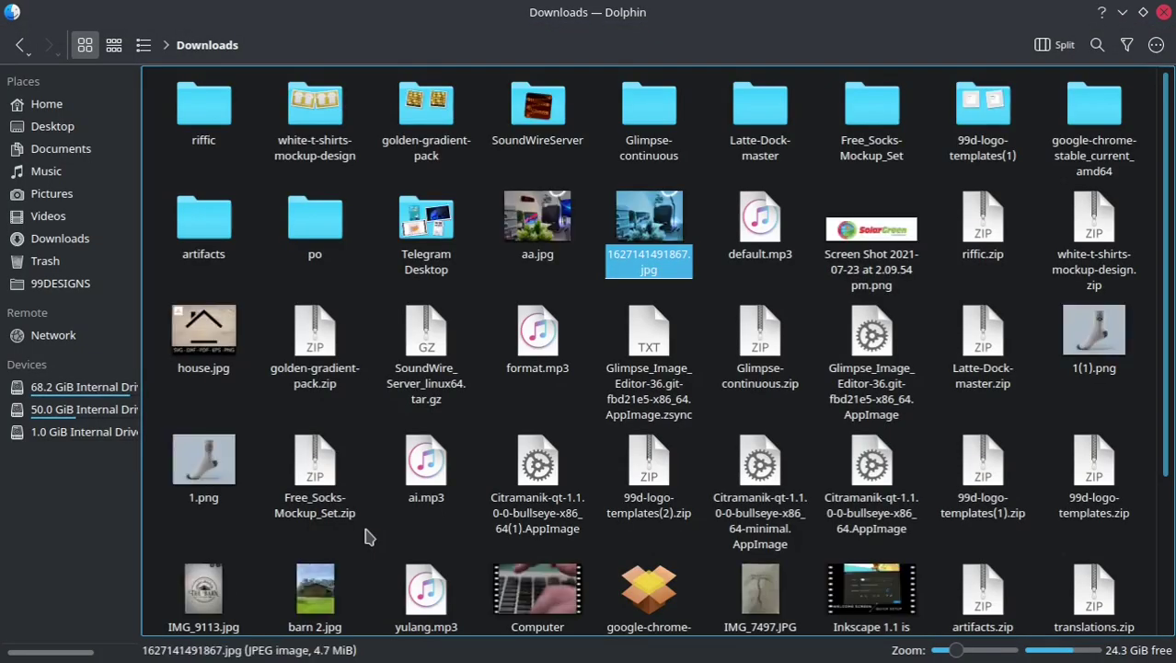
Open the Home folder with hidden items such as .config, .local and .fonts shown
left_click(55, 108)
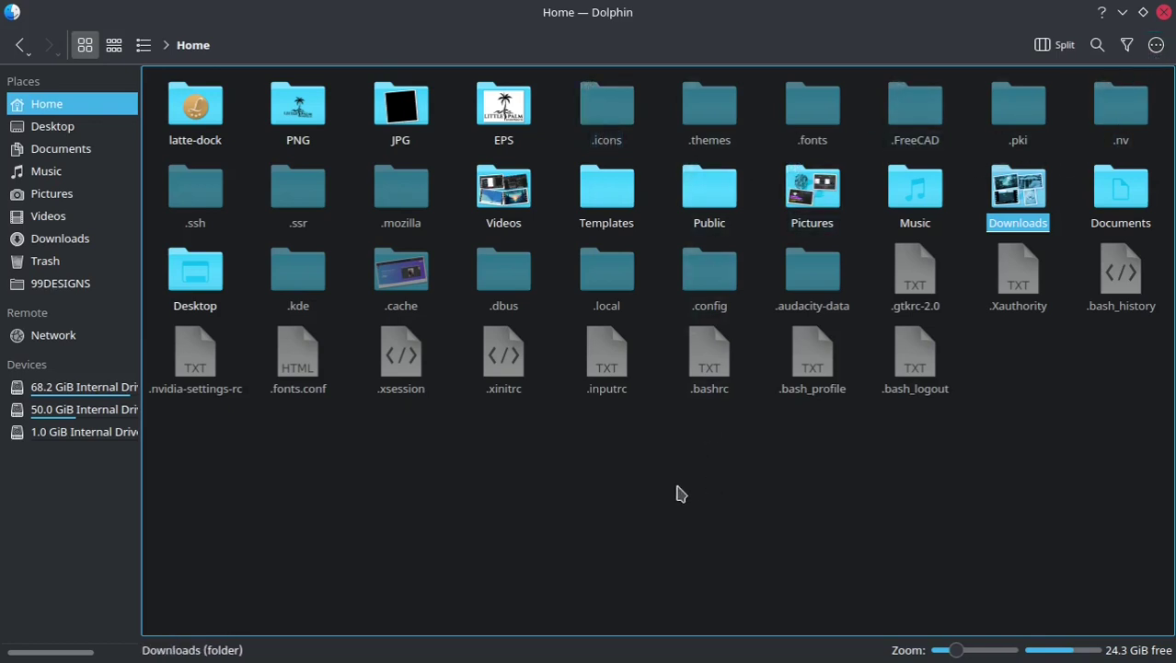
key("ctrl+h")
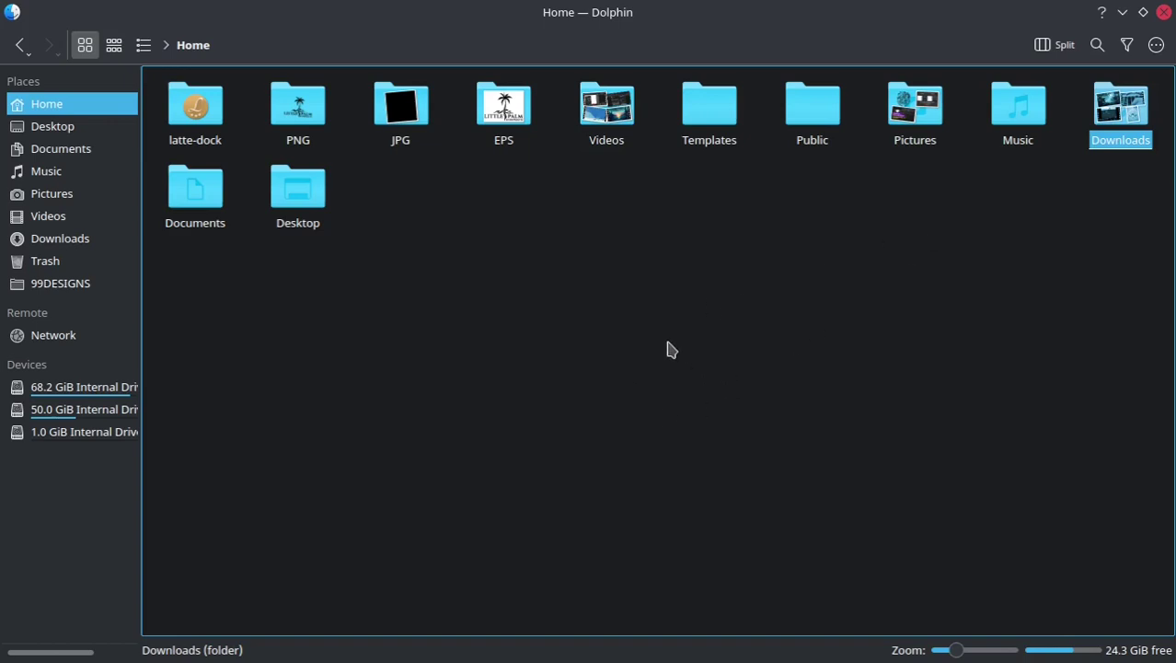
left_click(1157, 45)
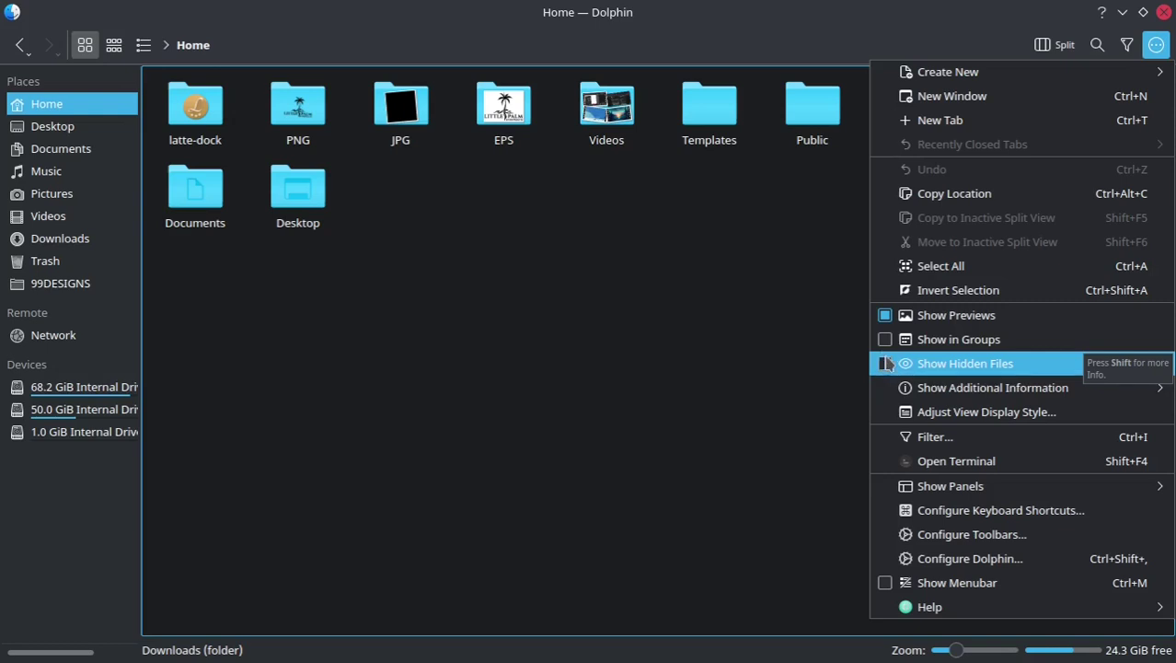
left_click(884, 364)
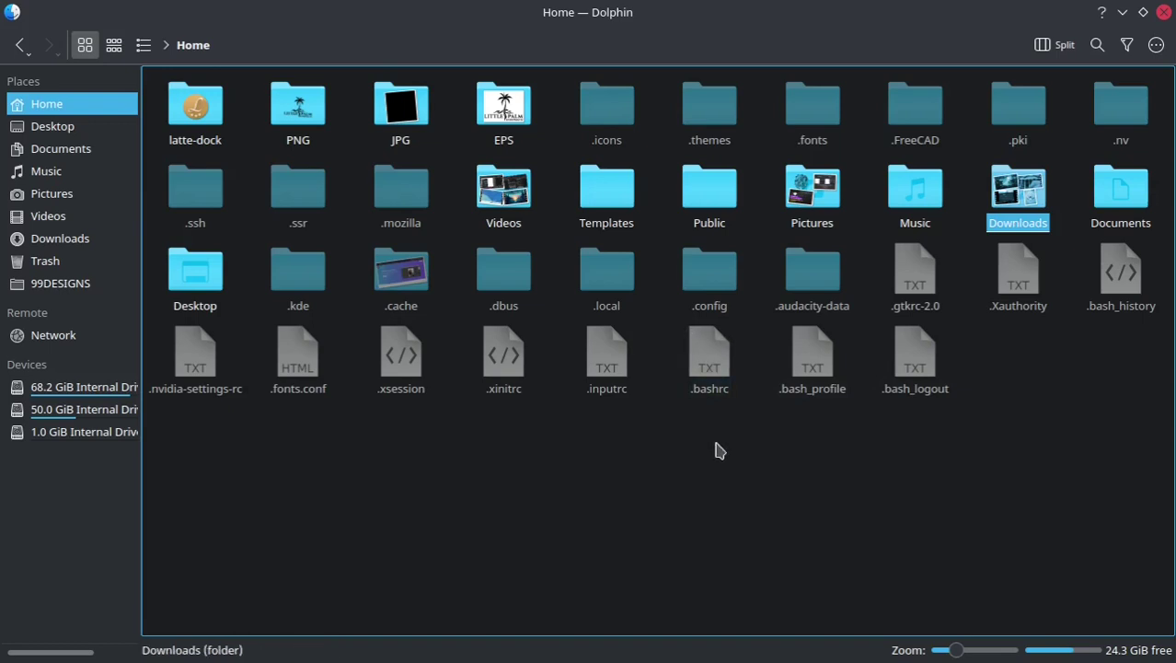
key("ctrl+h")
key("ctrl+h")
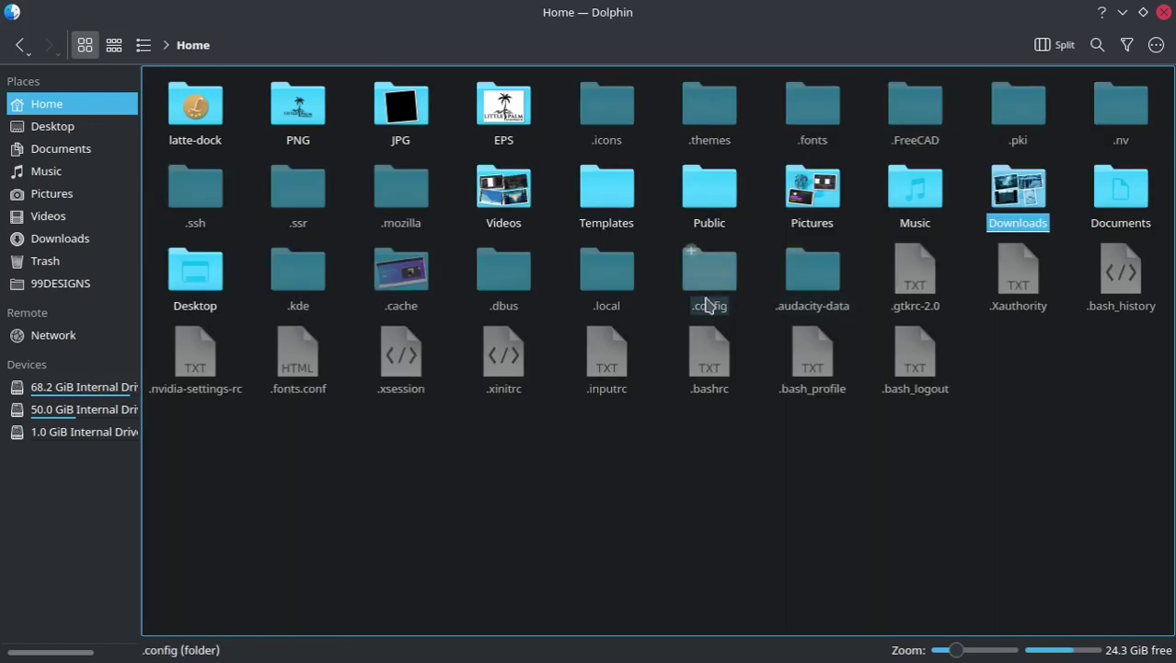
Move preferences.xml in .config/inkscape to the Trash
mouse_move(710, 274)
left_click(711, 280)
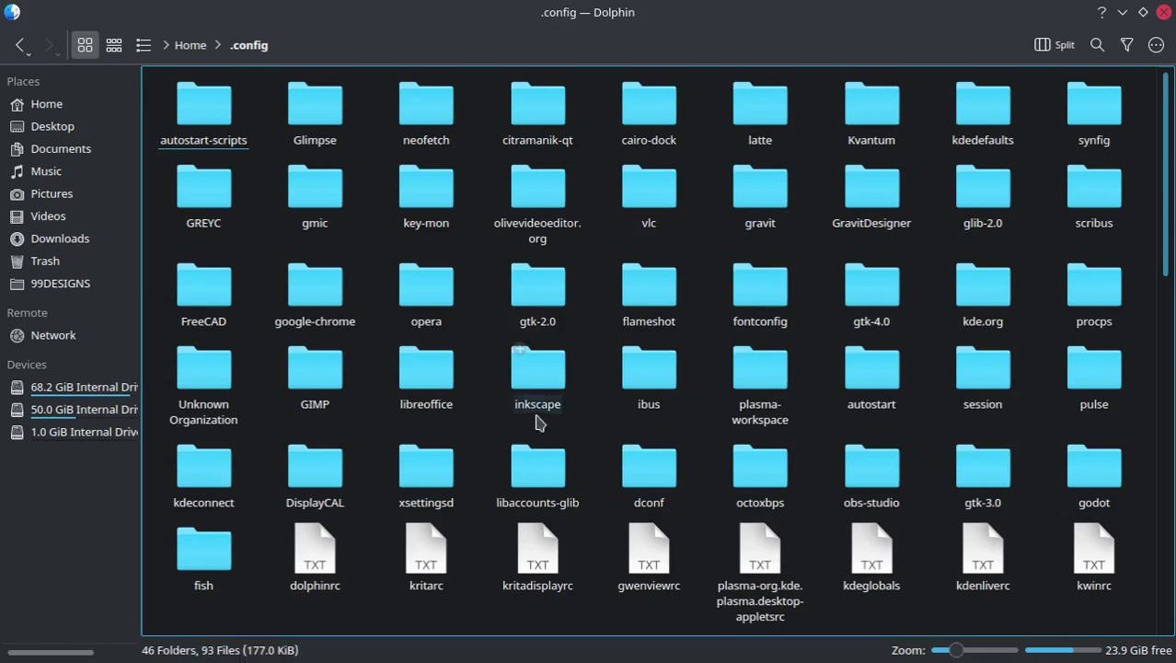
left_click(538, 378)
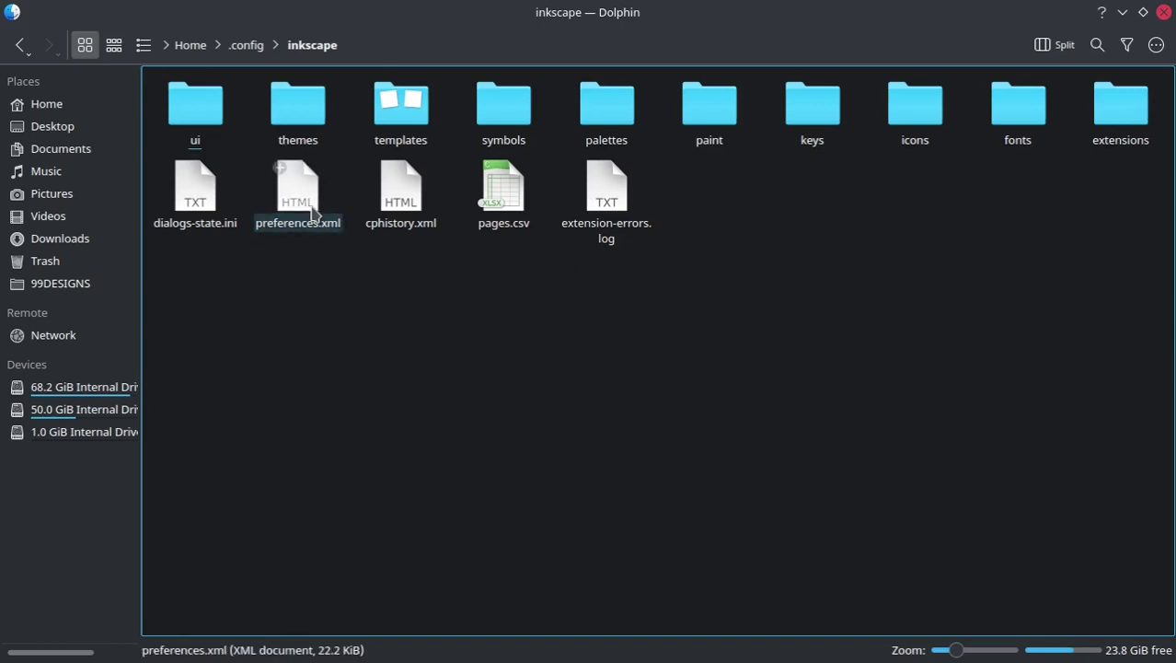
right_click(312, 214)
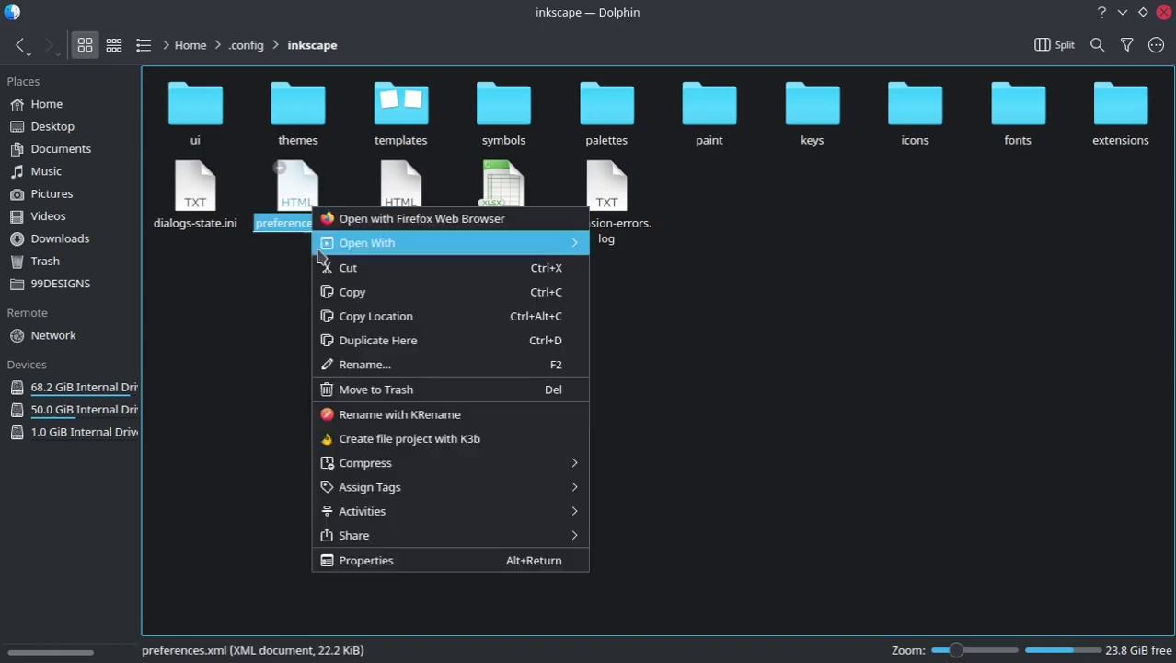
left_click(387, 390)
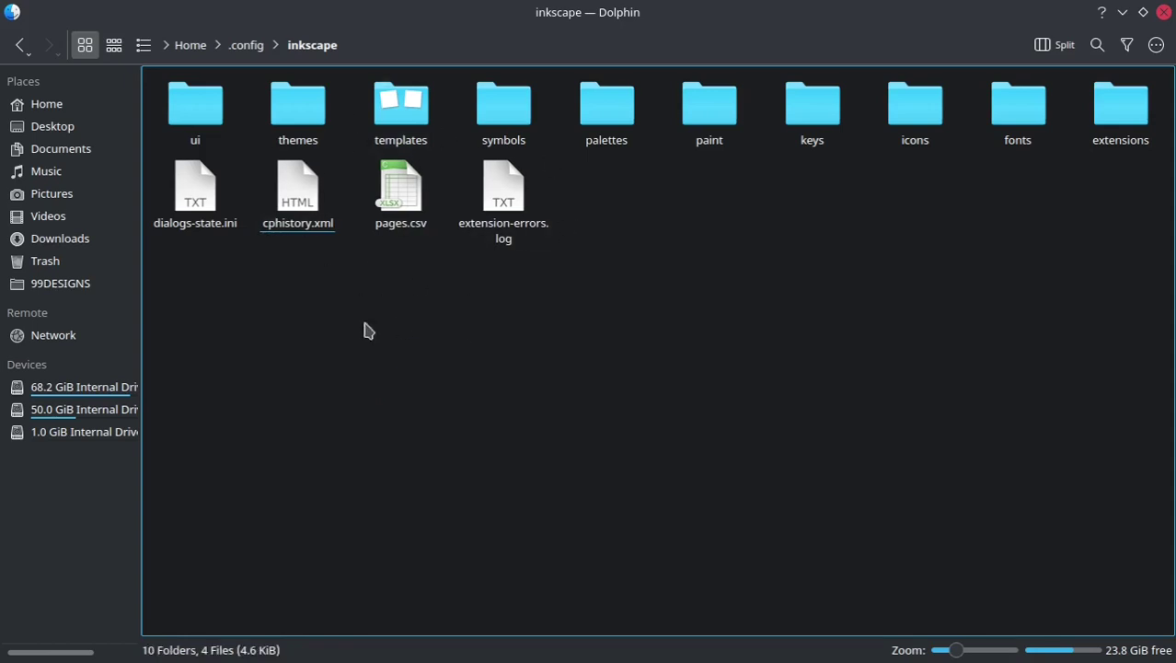
Close Inkscape, trash the regenerated .config/inkscape/preferences.xml, then relaunch Inkscape
left_click(457, 649)
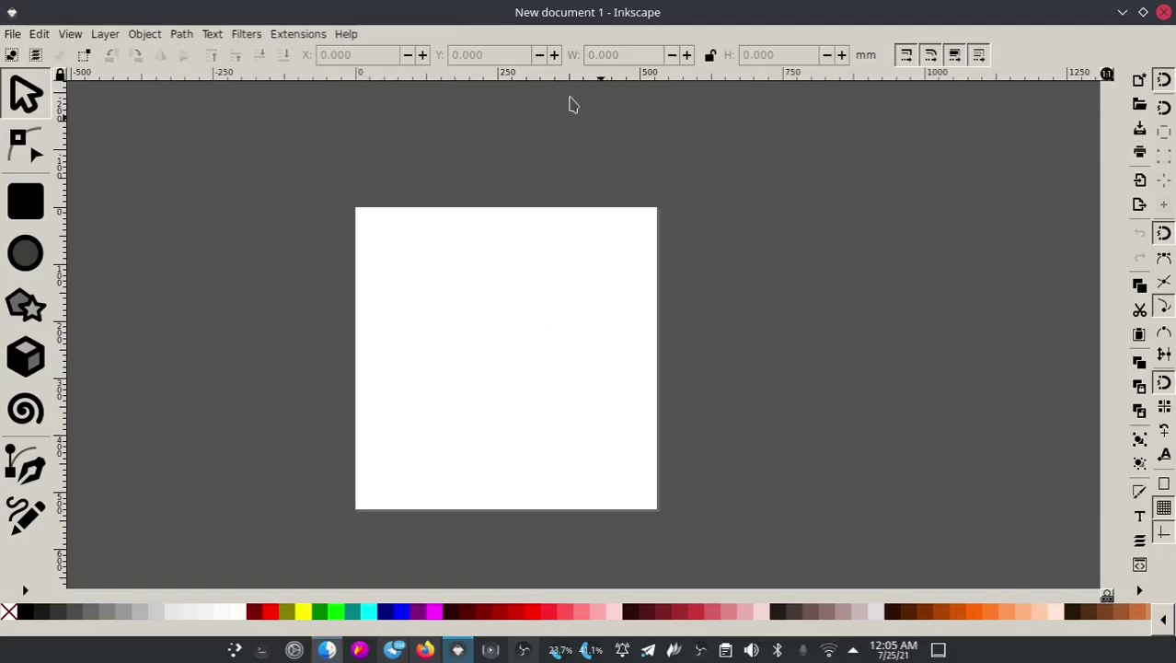
left_click(1164, 12)
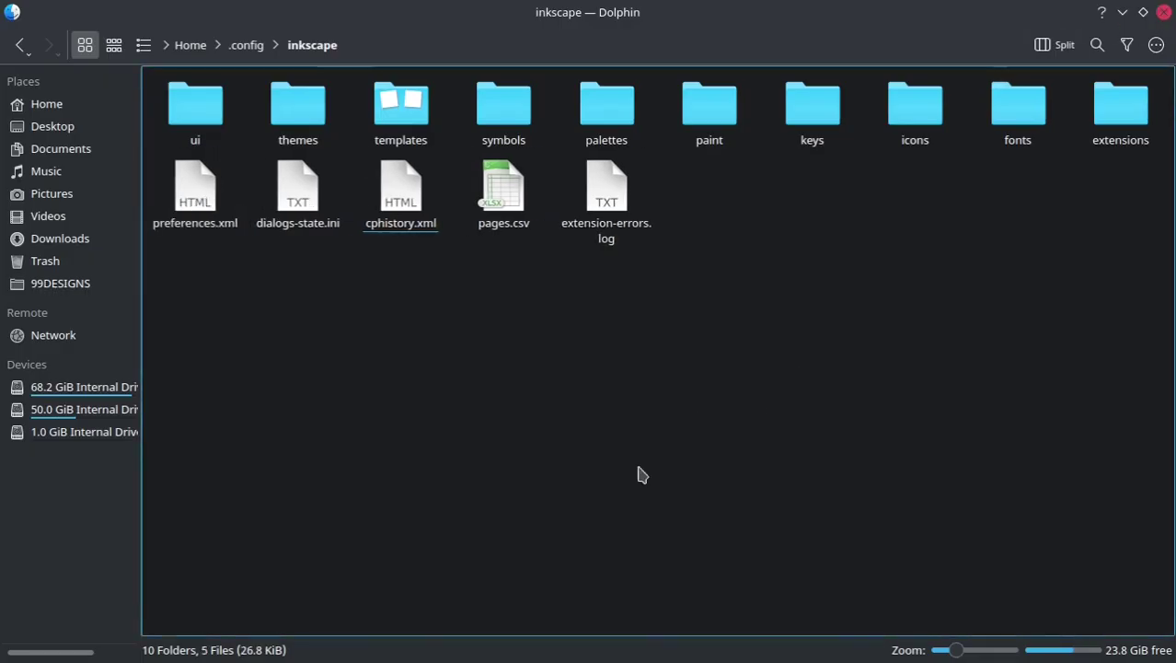
left_click(192, 222)
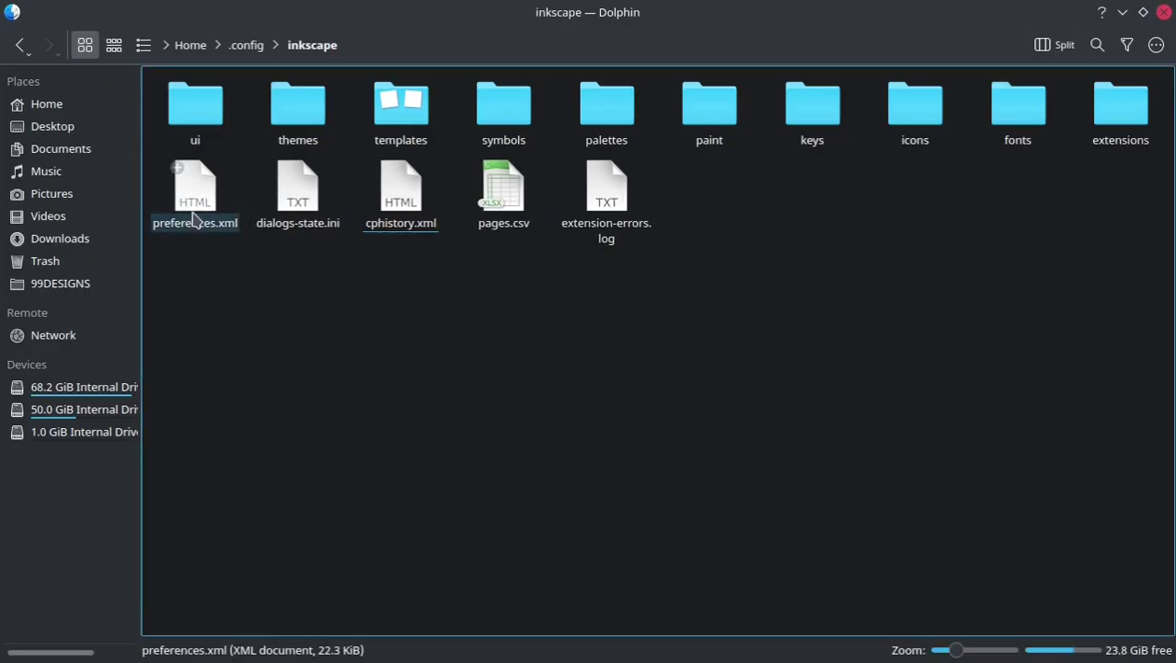
right_click(193, 213)
left_click(294, 395)
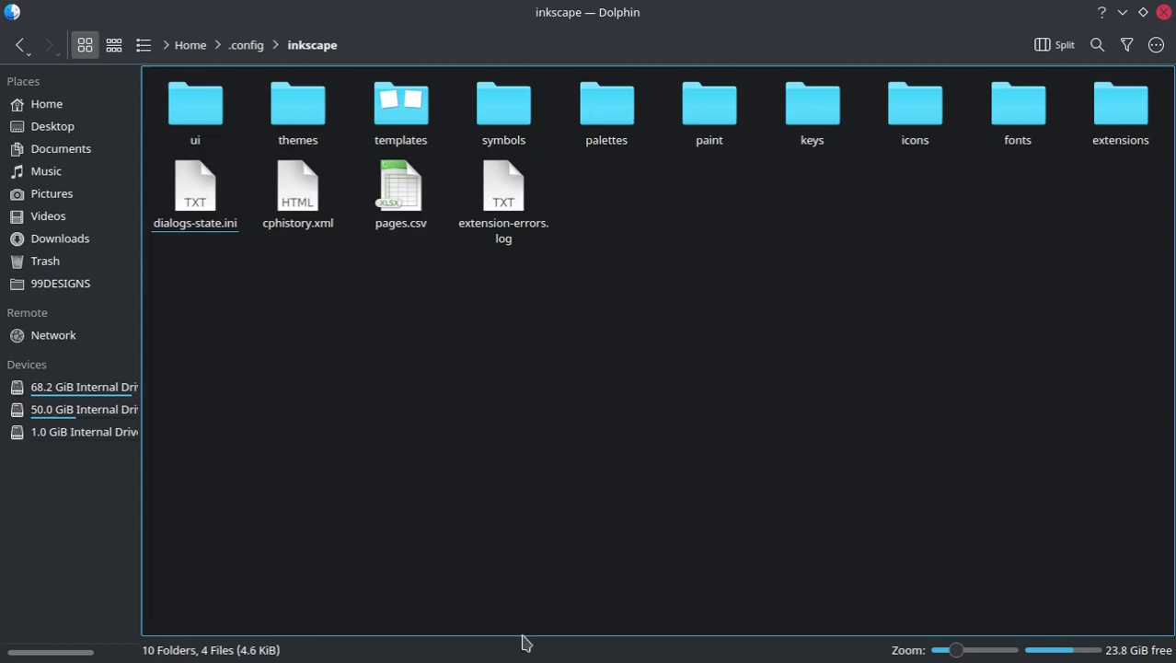
left_click(493, 650)
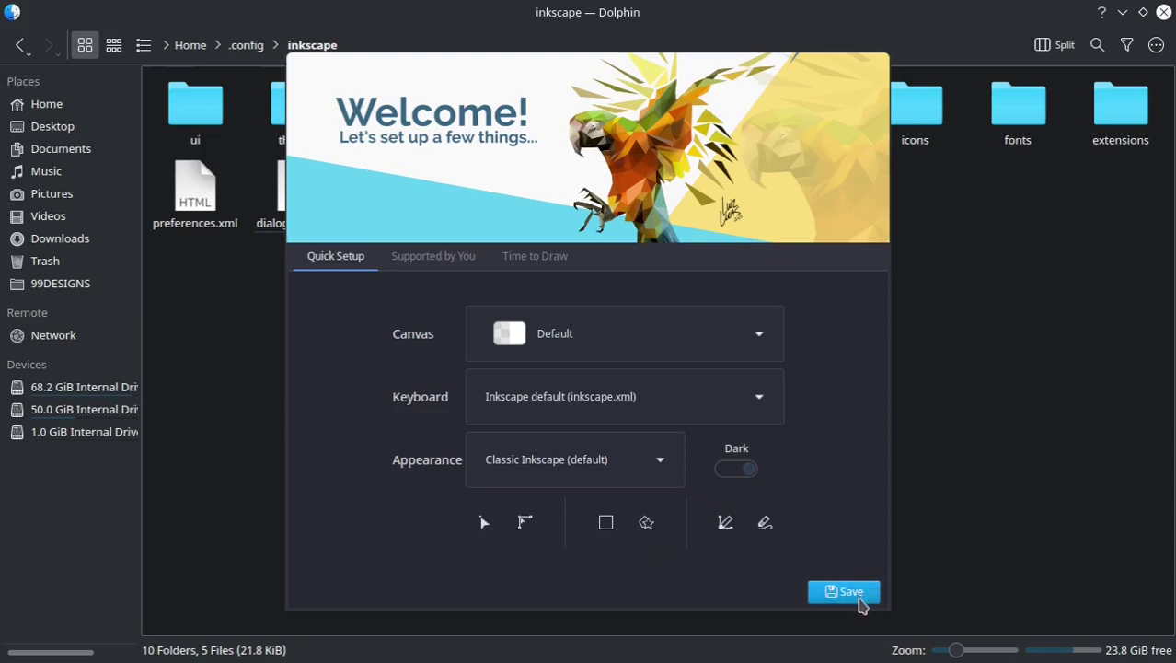
Accept default quick-setup, turn off 'Show this every time', and create New document 1
left_click(858, 600)
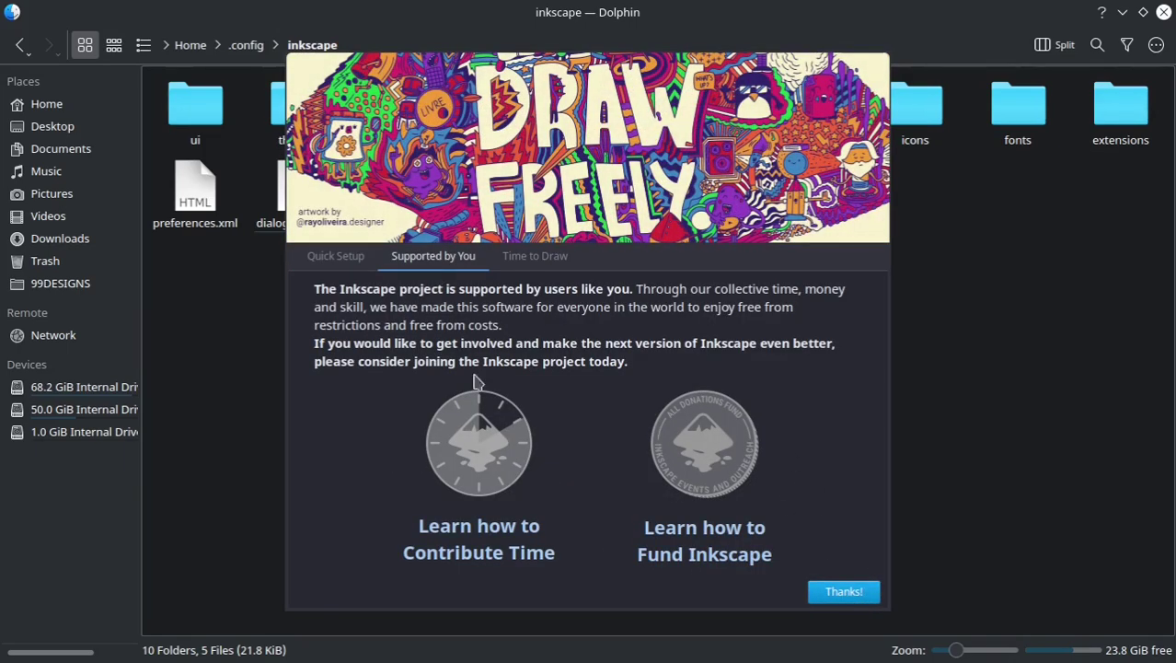
left_click(850, 603)
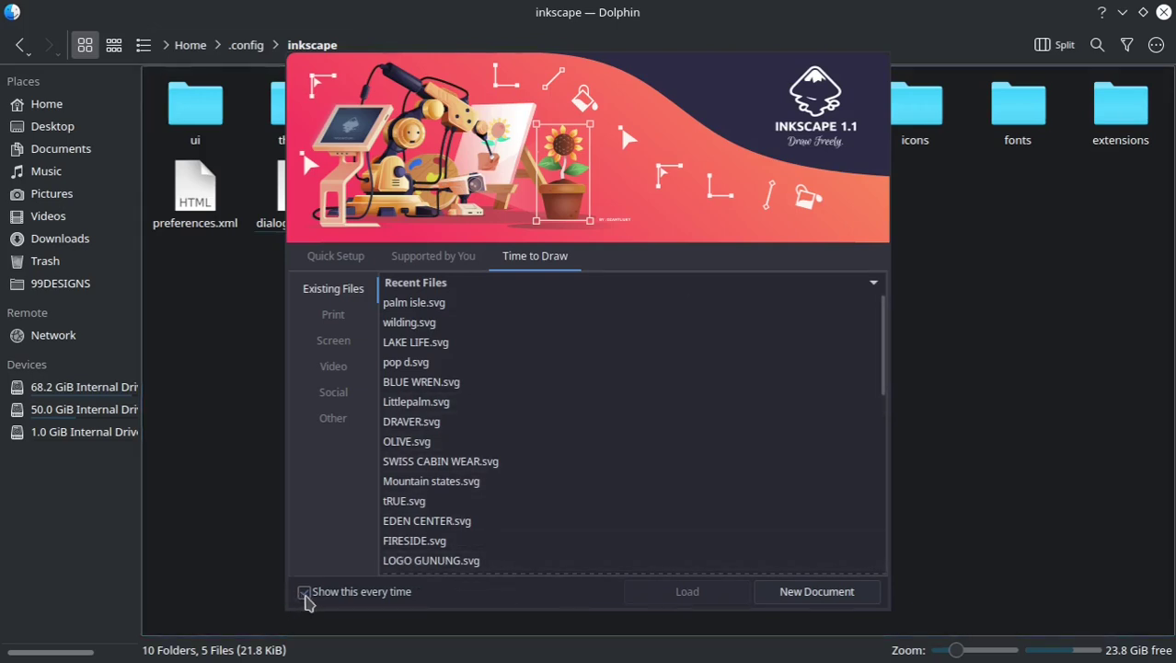
left_click(305, 594)
left_click(821, 599)
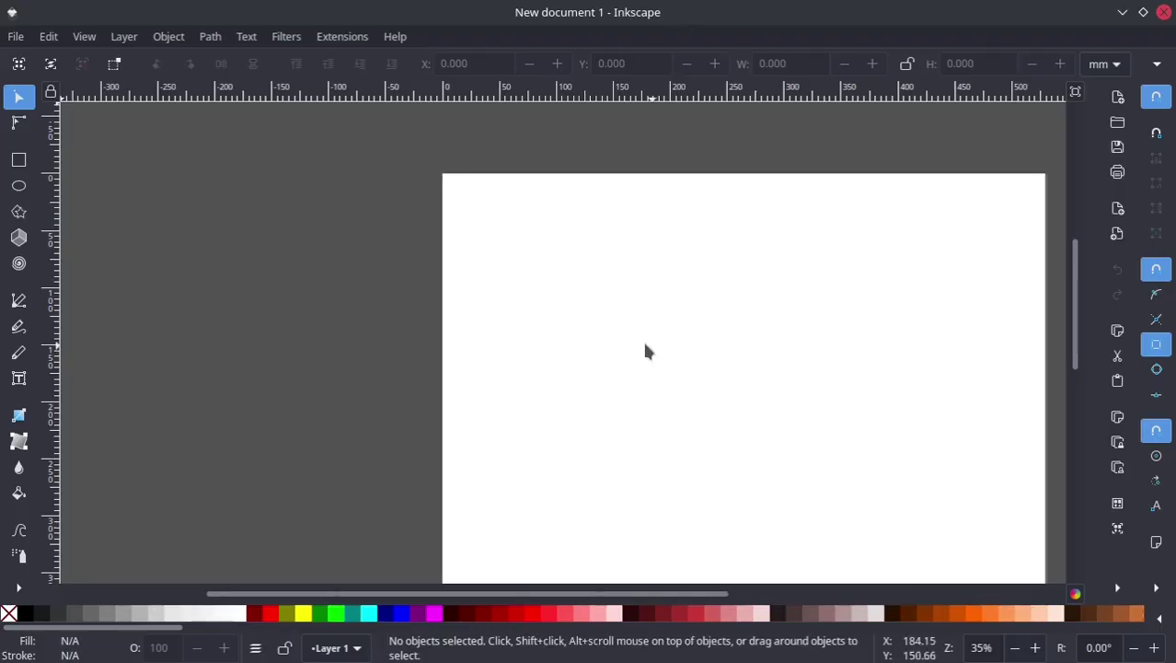
scroll(414, 295, "down", 2, "ctrl")
scroll(406, 281, "down", 1, "ctrl")
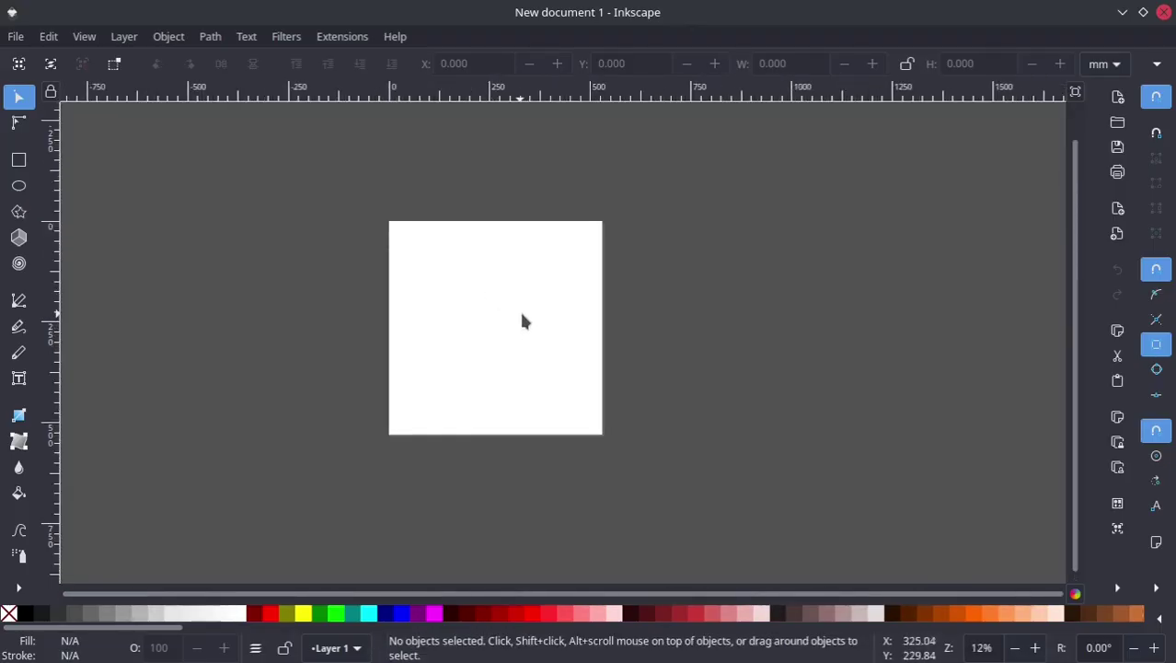